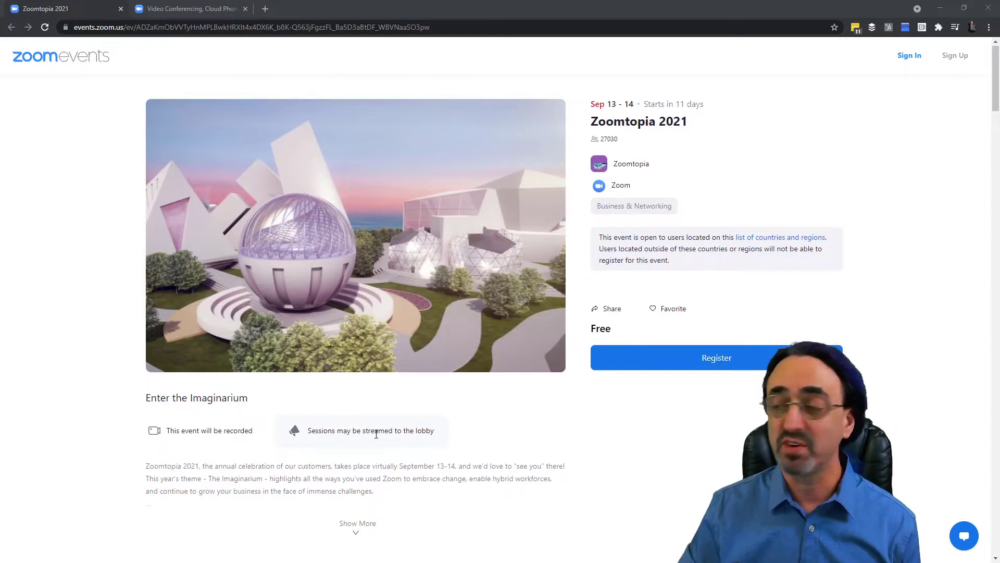
- Scroll down the Zoomtopia 2021 event page to view its dates, Free admission and description
scroll(376, 434, down, 3)
- Expand the event description, then open the Zoomtopia Vision and Product Keynotes session from the Sessions list
click(358, 367)
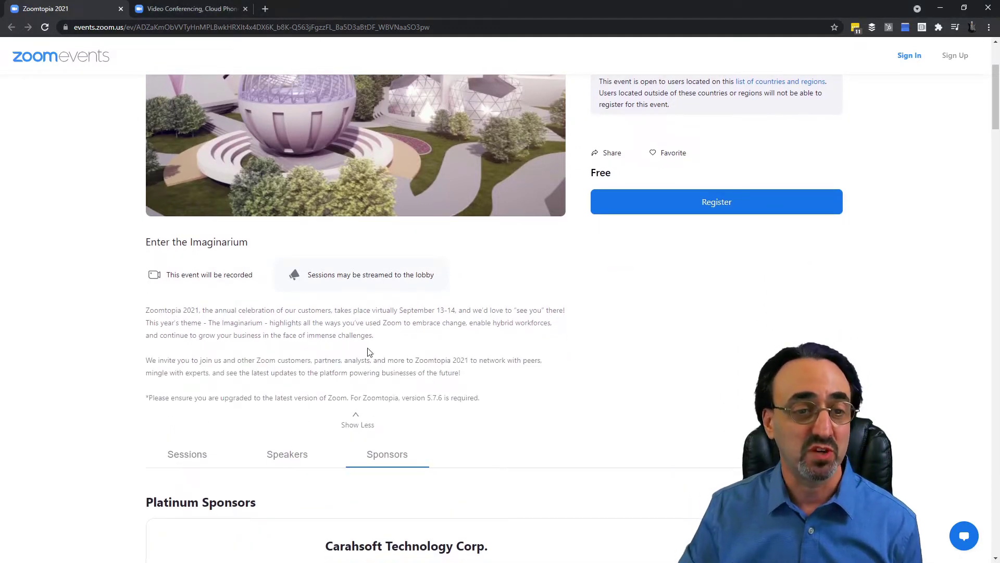
click(186, 452)
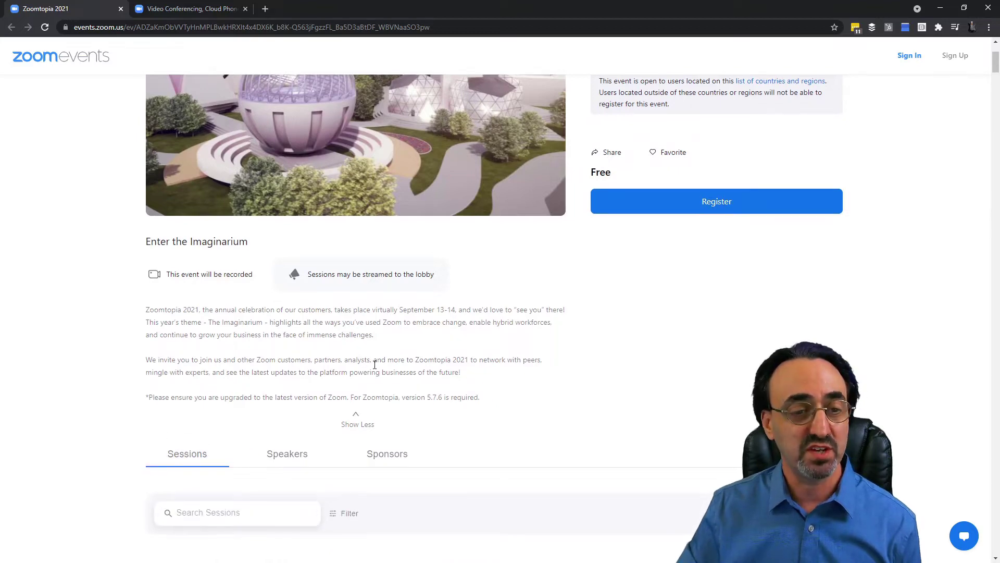
scroll(375, 365, down, 10)
scroll(375, 365, up, 1)
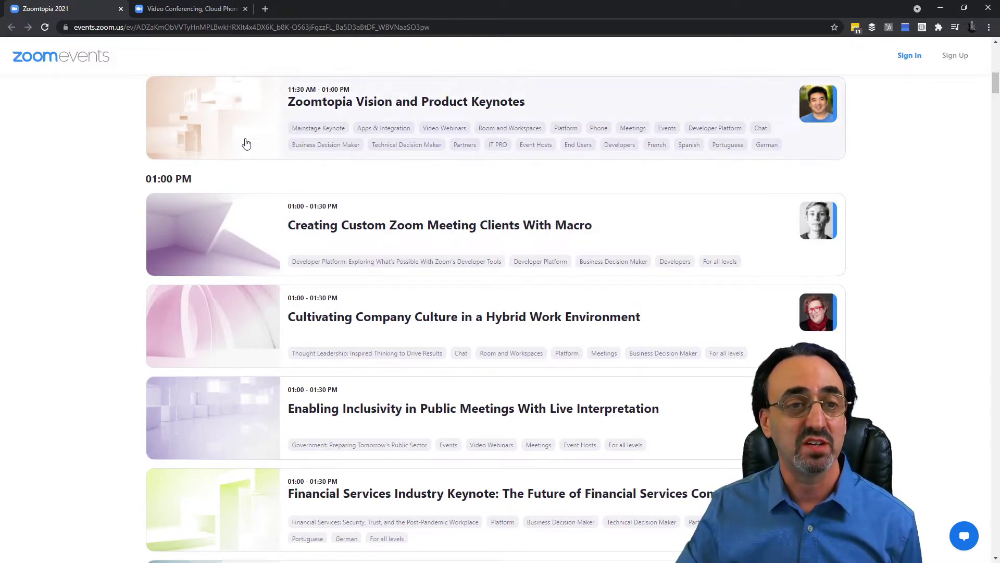
click(241, 118)
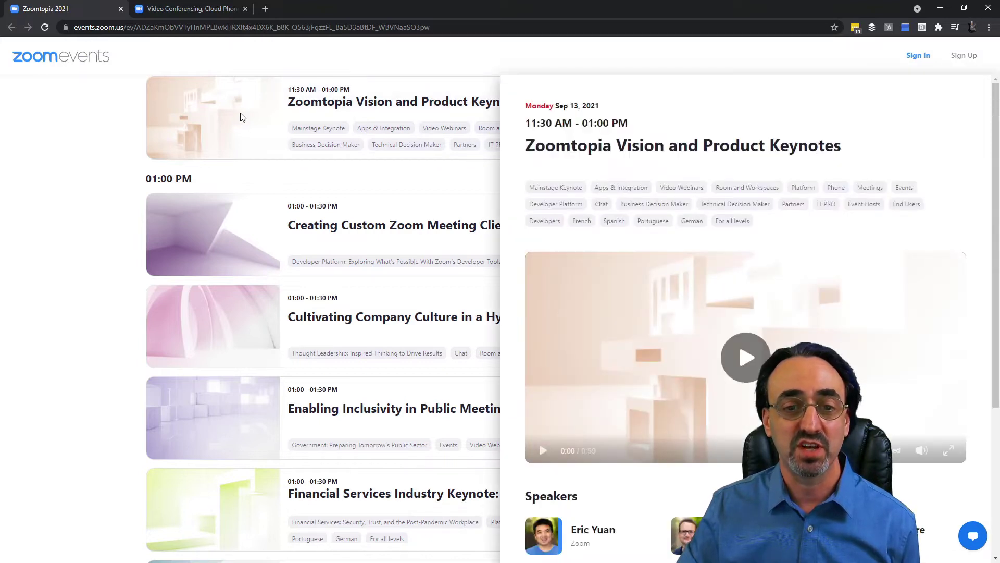
- Play the keynote preview video, skip ahead in it, then close the keynote details
click(740, 366)
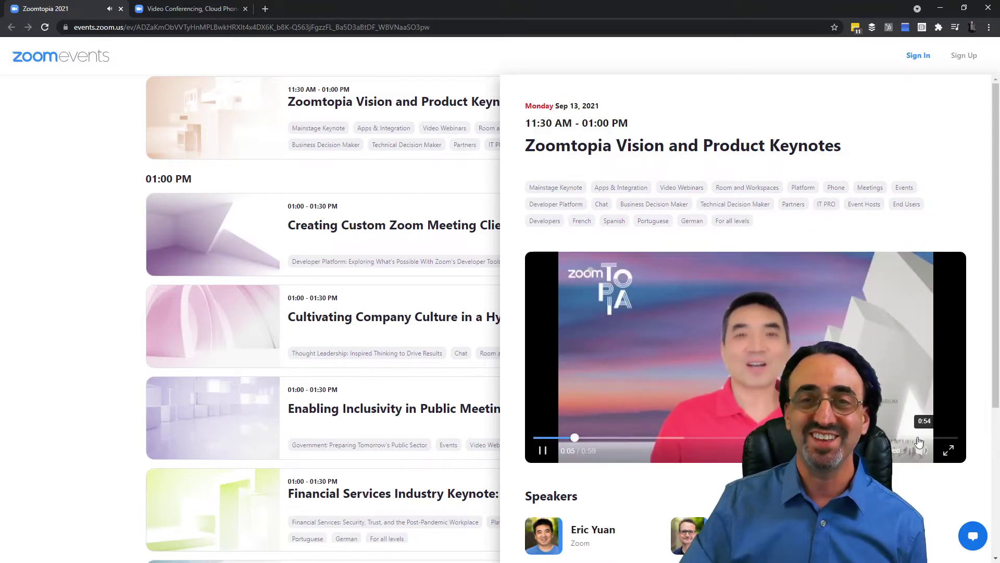
mouse_move(921, 452)
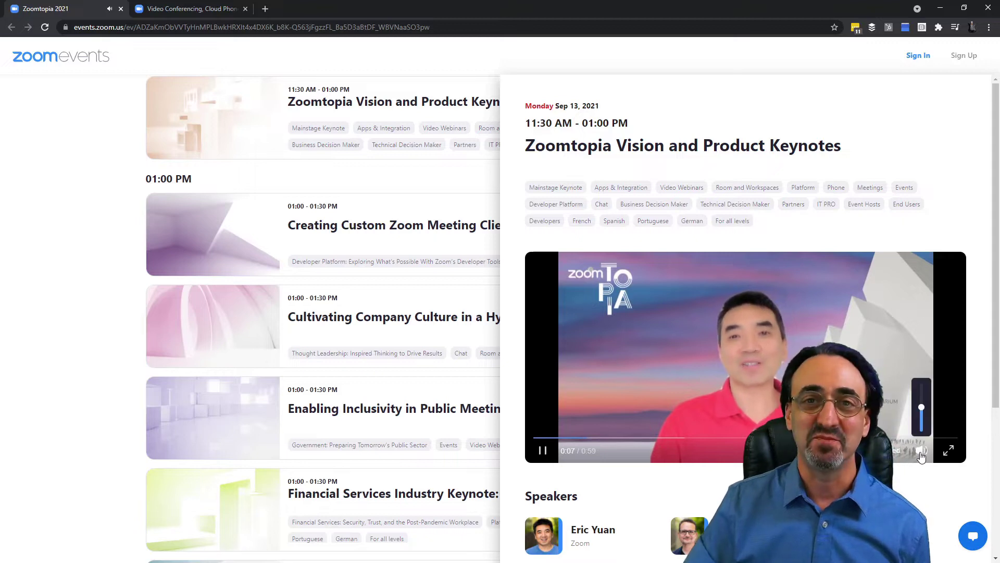
click(680, 443)
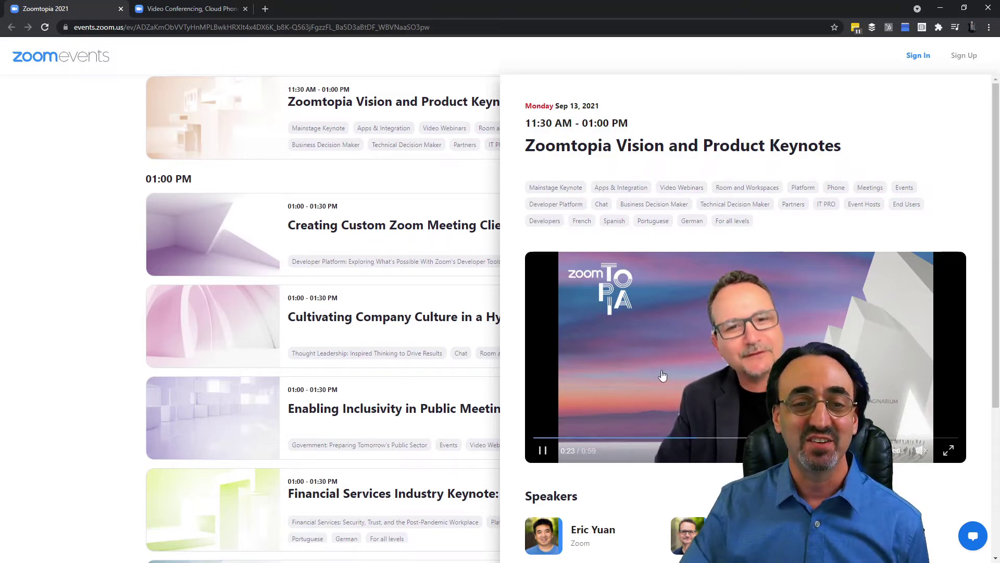
scroll(662, 376, down, 4)
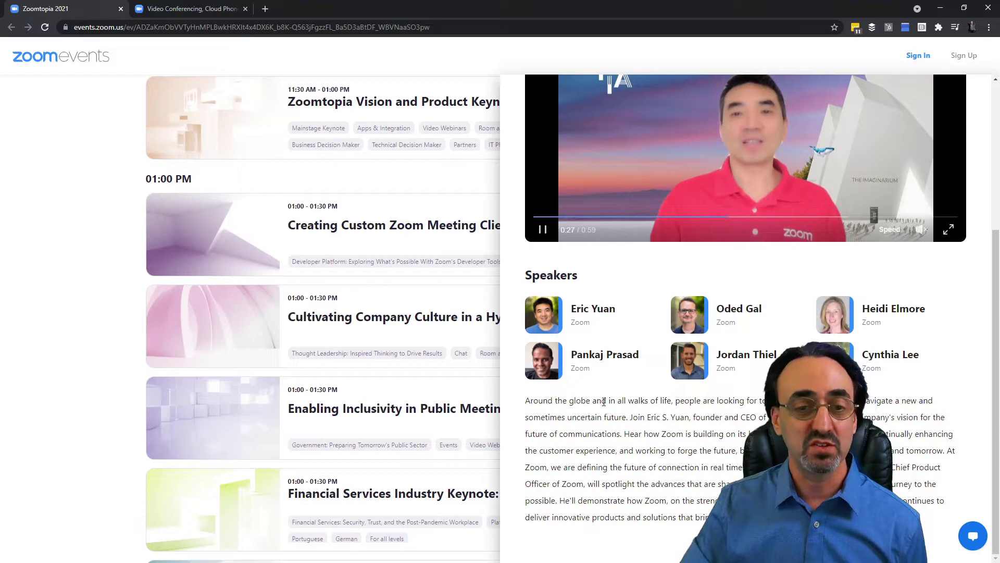
click(257, 258)
- Open From Classroom to Computer Screen, play and pause its preview, then close it
scroll(266, 275, down, 6)
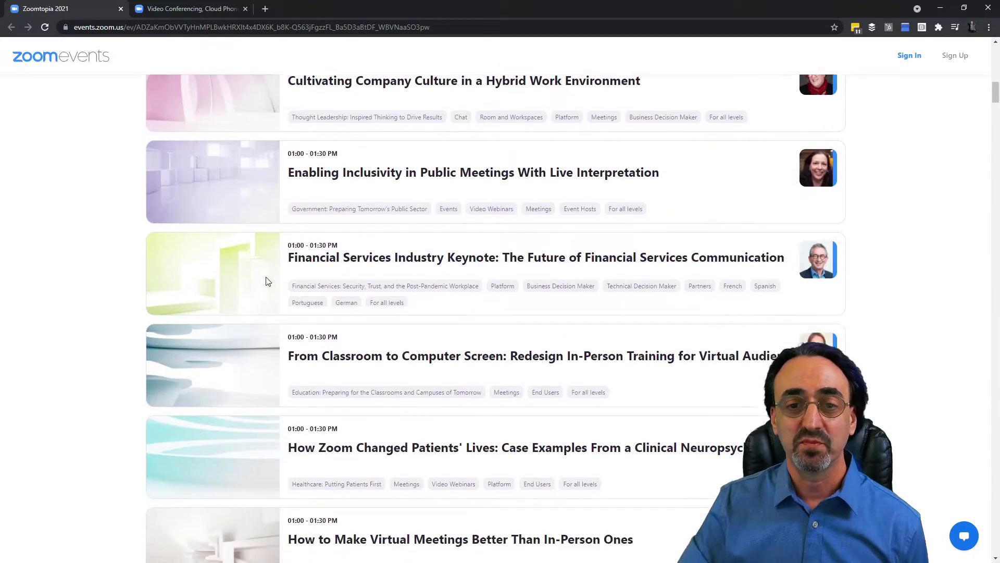
click(227, 289)
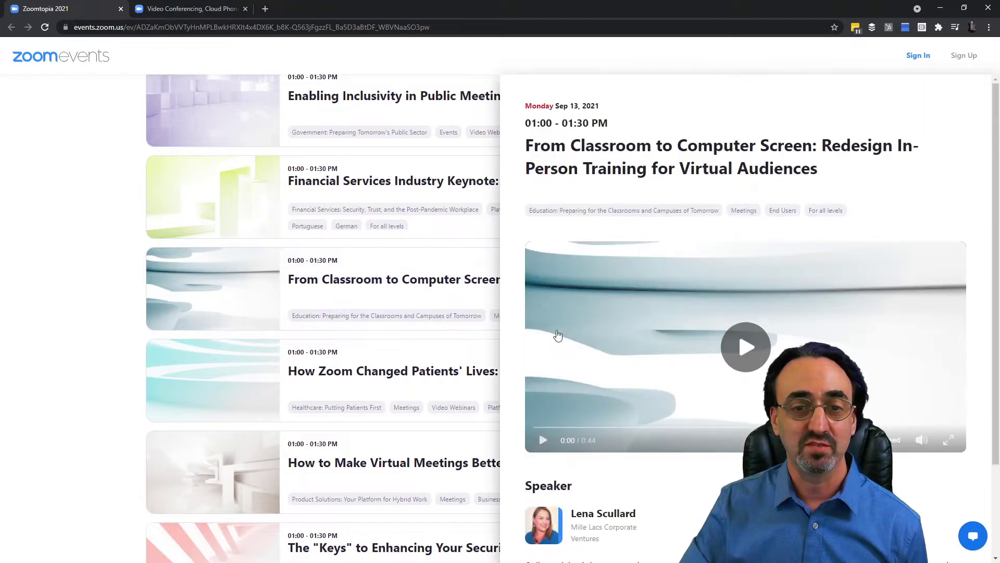
click(724, 355)
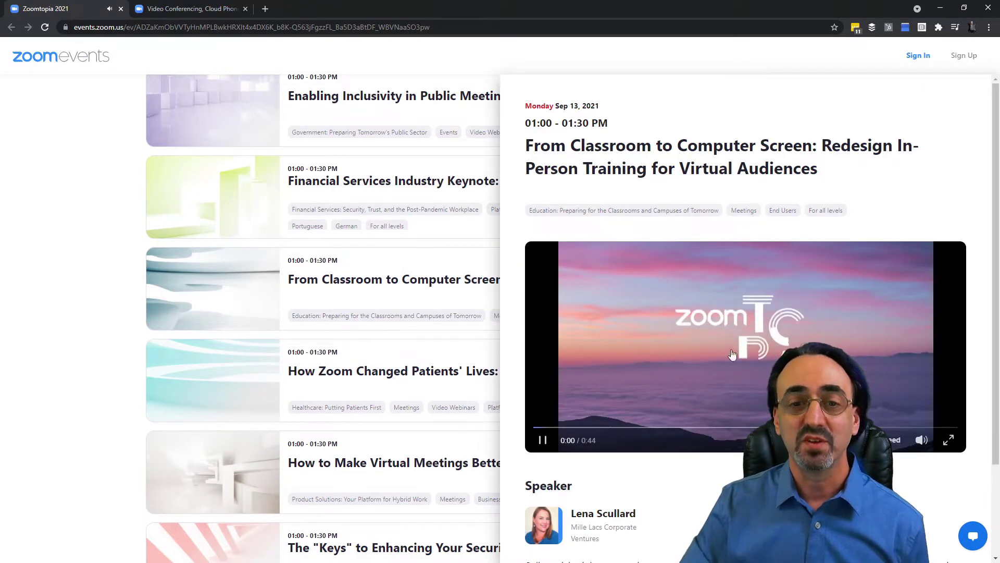
click(543, 442)
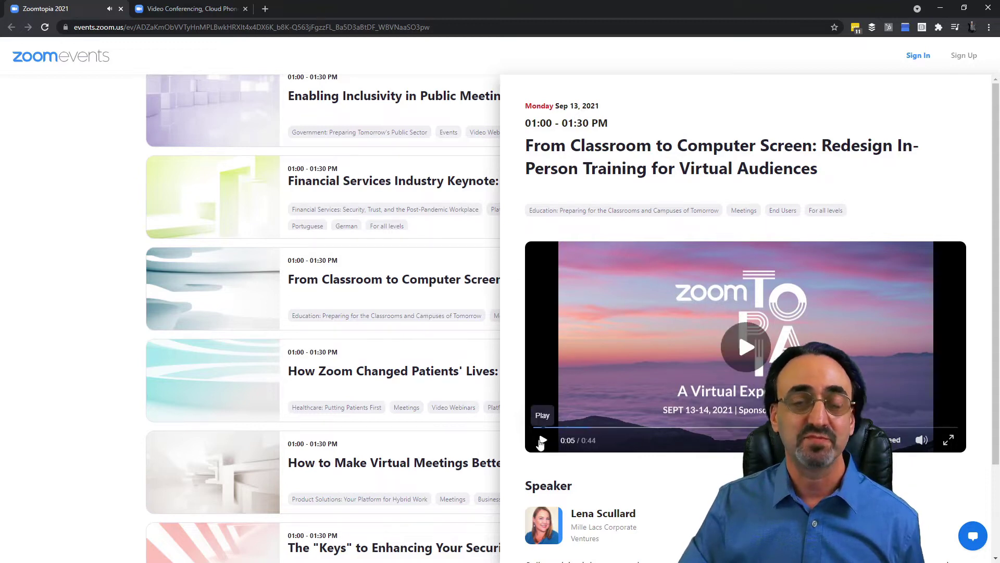
click(407, 297)
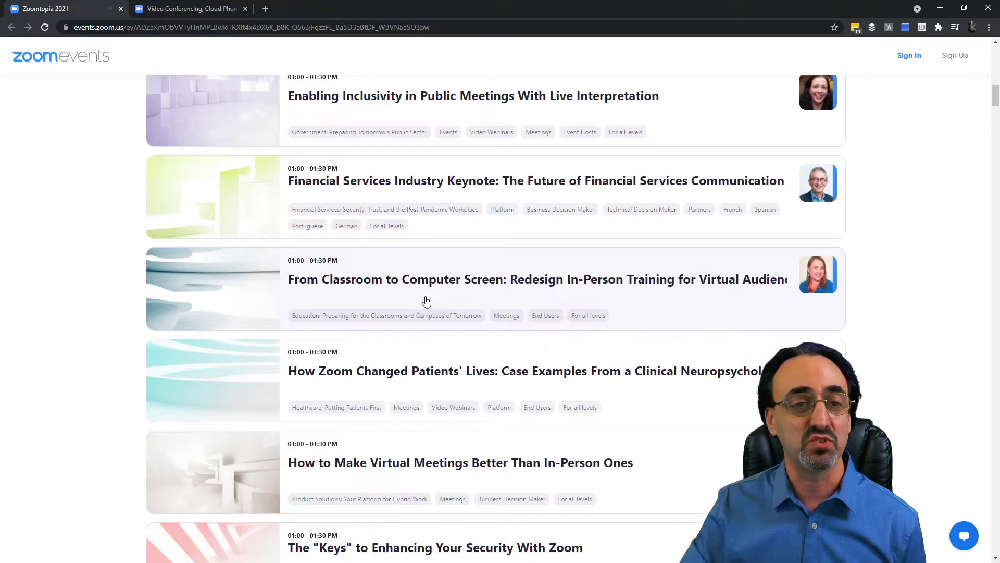
scroll(436, 301, down, 4)
- Browse the Speakers grid, view one speaker's profile, close it and scroll back up
scroll(425, 335, up, 15)
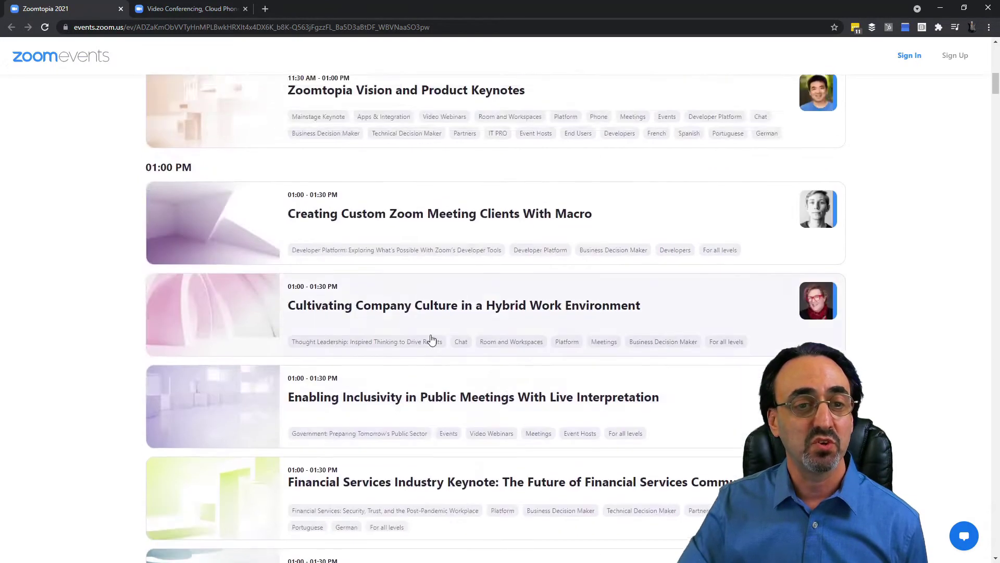
scroll(371, 317, down, 1)
scroll(370, 319, down, 4)
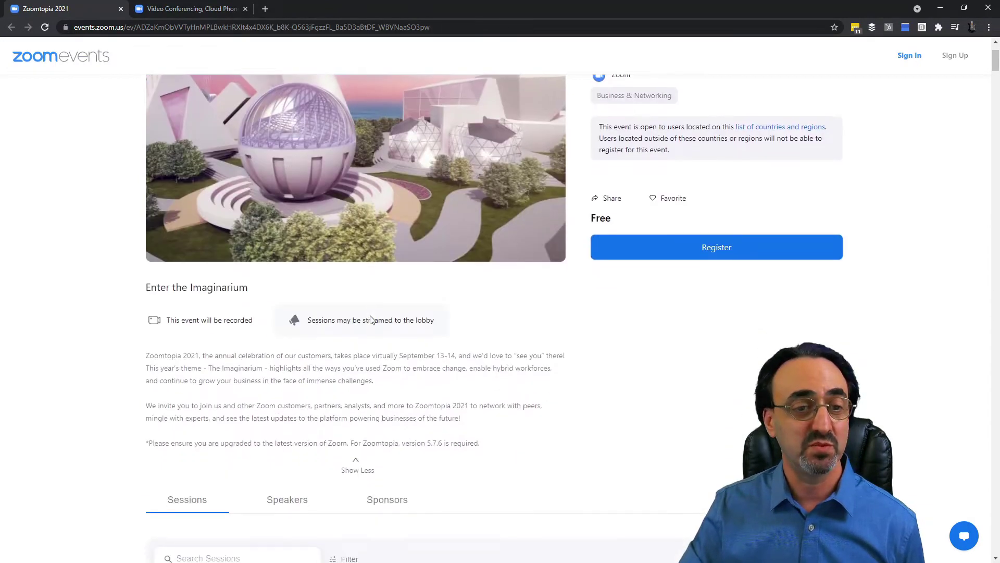
click(295, 410)
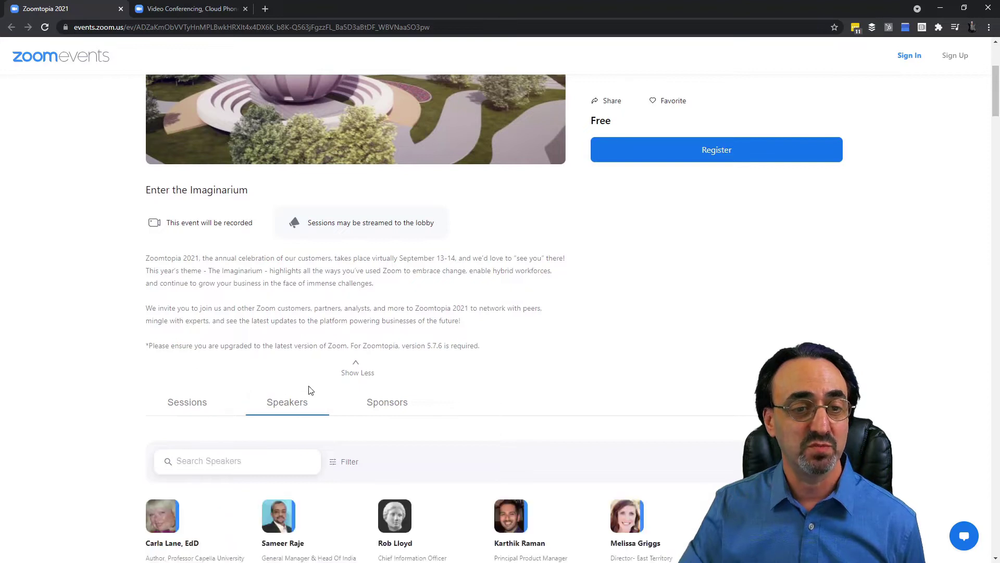
scroll(342, 364, down, 3)
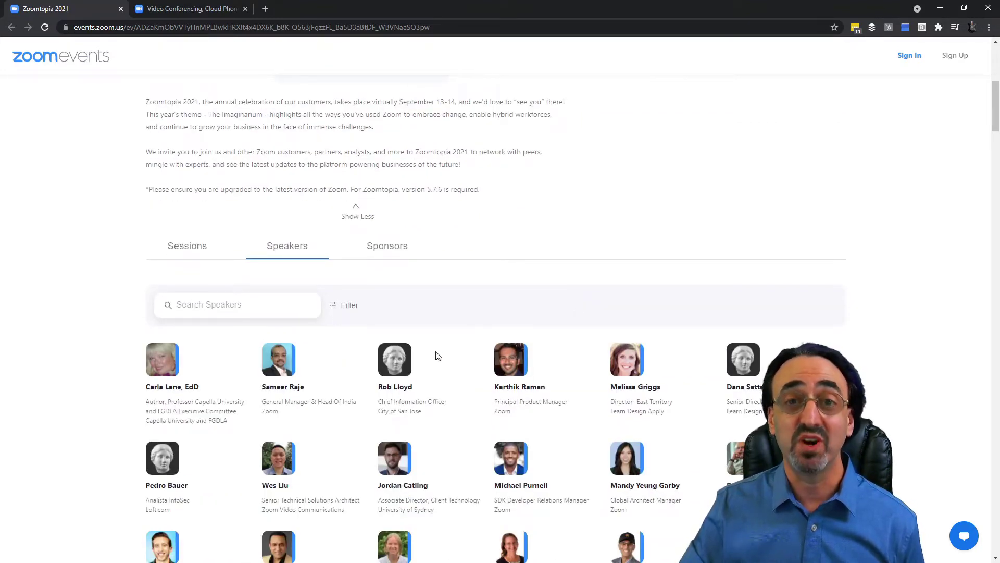
scroll(437, 355, down, 5)
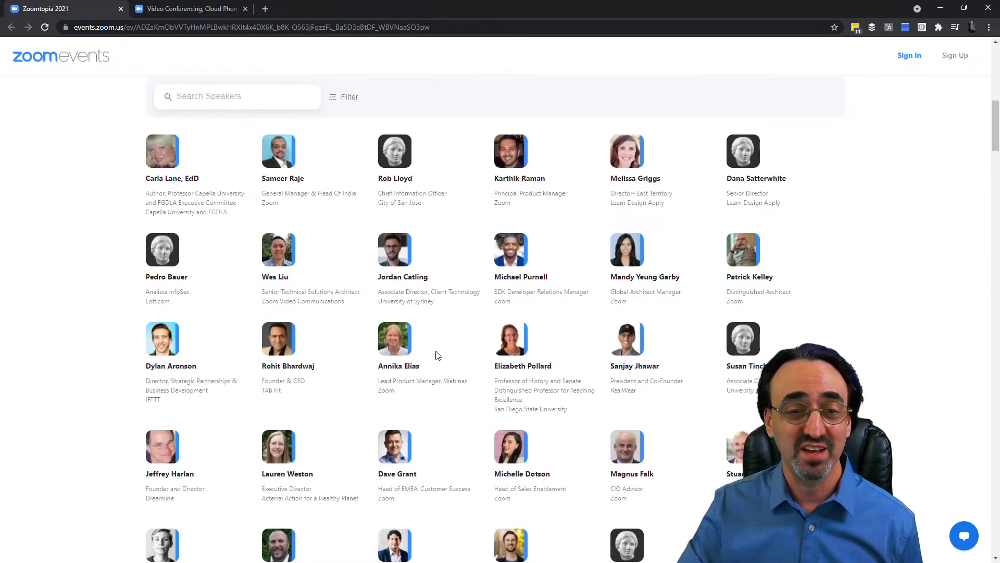
click(399, 298)
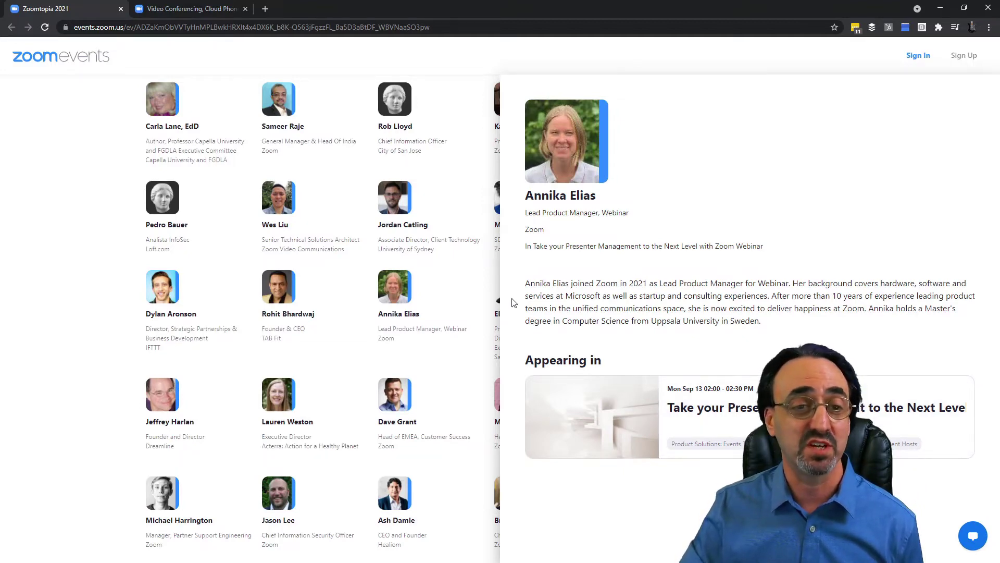
click(440, 321)
scroll(442, 328, up, 10)
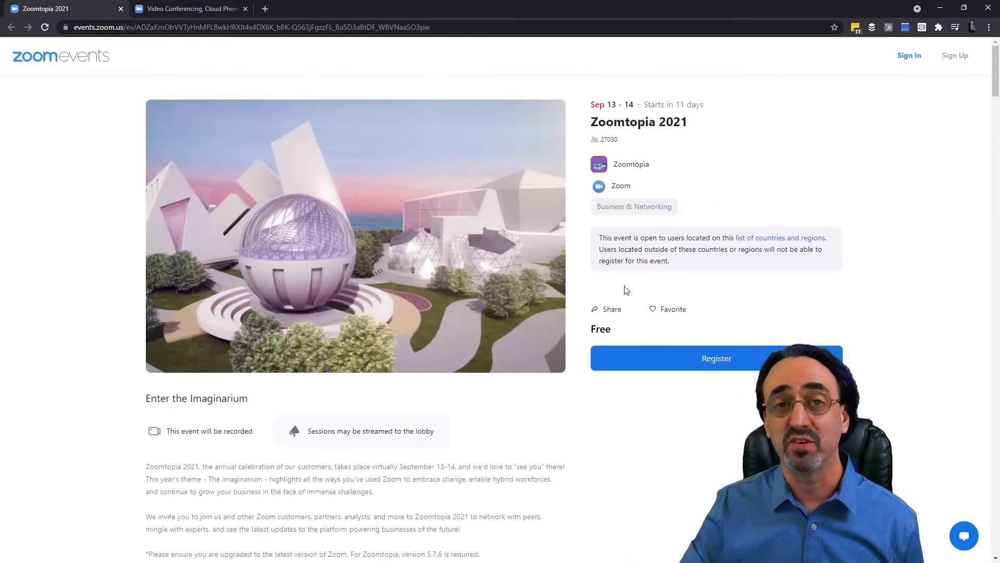
- Show the event's sponsors and scroll through the sponsor list
scroll(492, 337, down, 3)
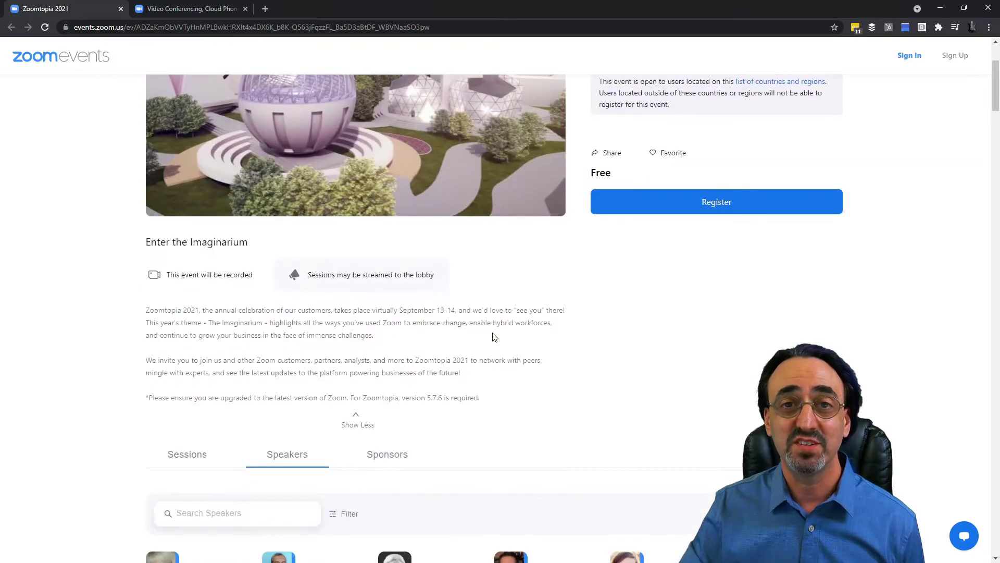
scroll(469, 347, down, 1)
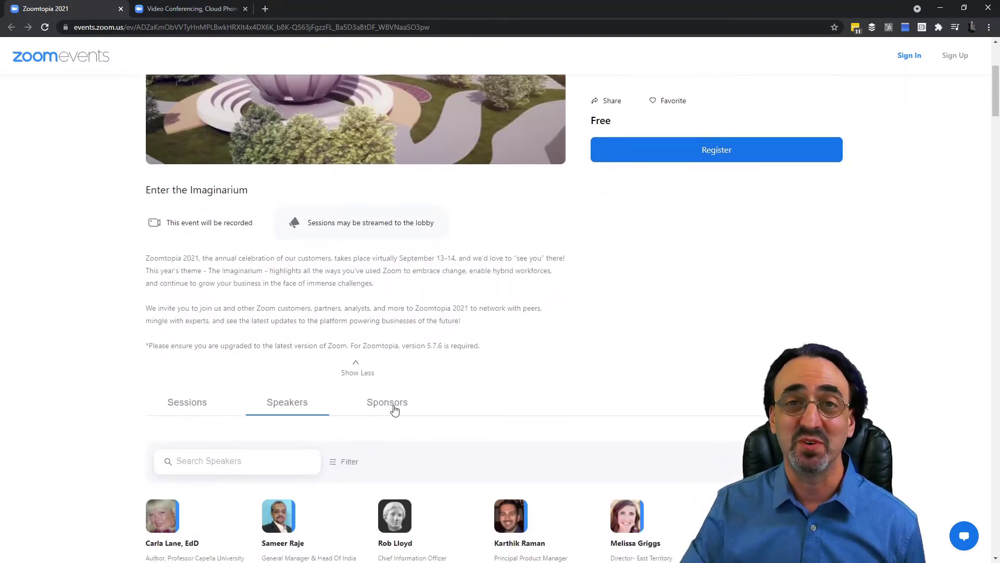
click(394, 410)
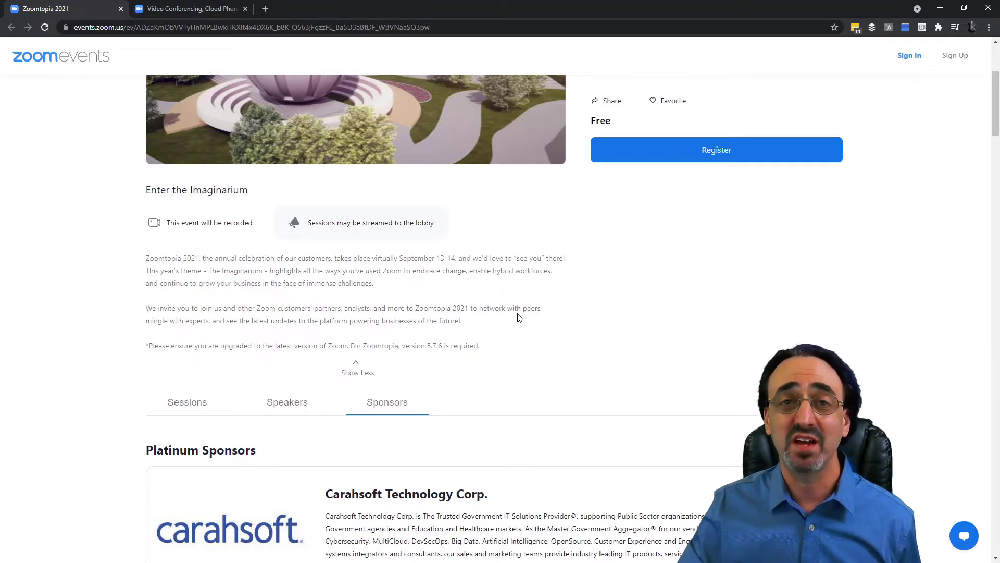
scroll(519, 317, down, 4)
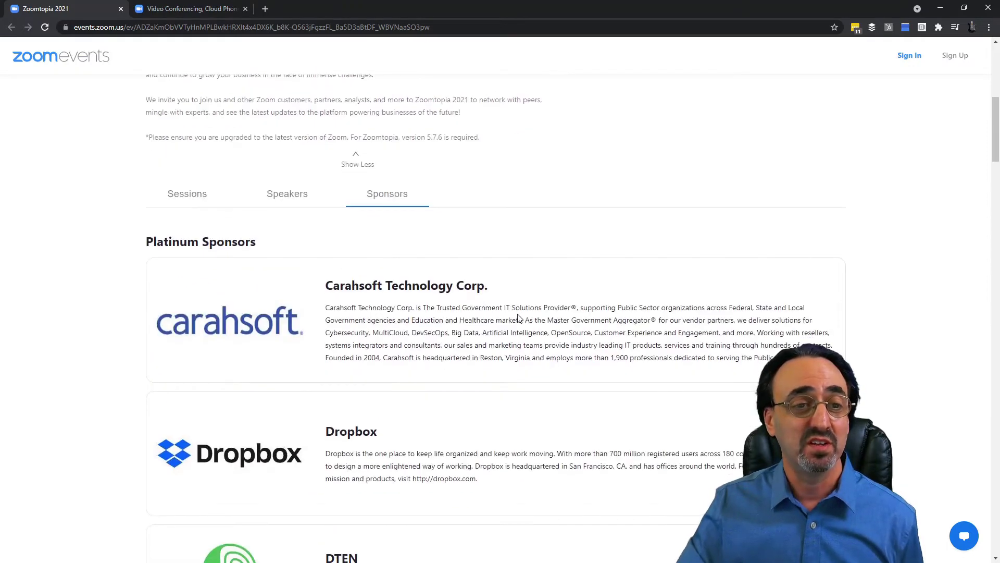
scroll(519, 317, down, 2)
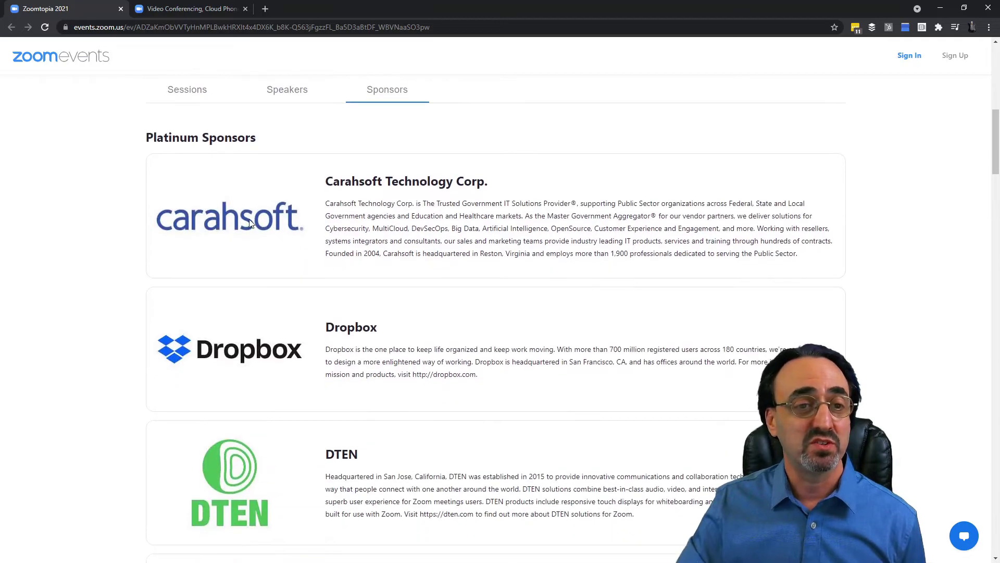
- Open Carahsoft's sponsor details, play its video, close the panel and return to the page top
click(272, 229)
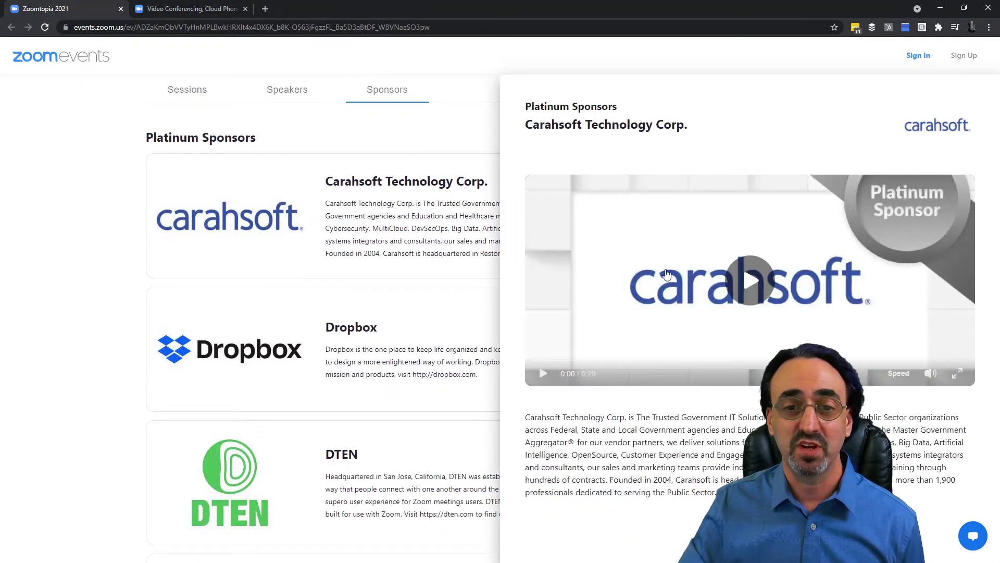
click(757, 284)
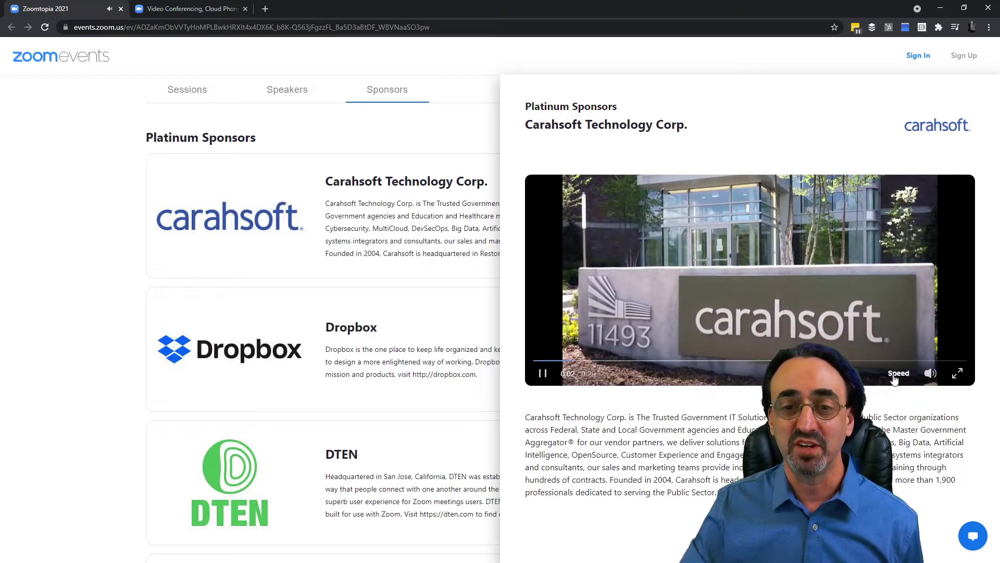
click(272, 230)
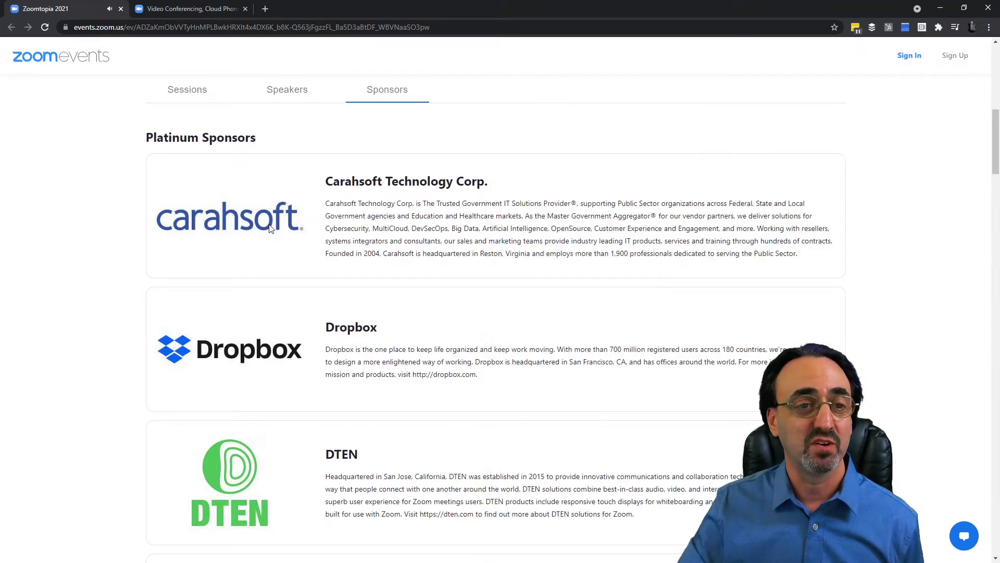
scroll(305, 224, up, 3)
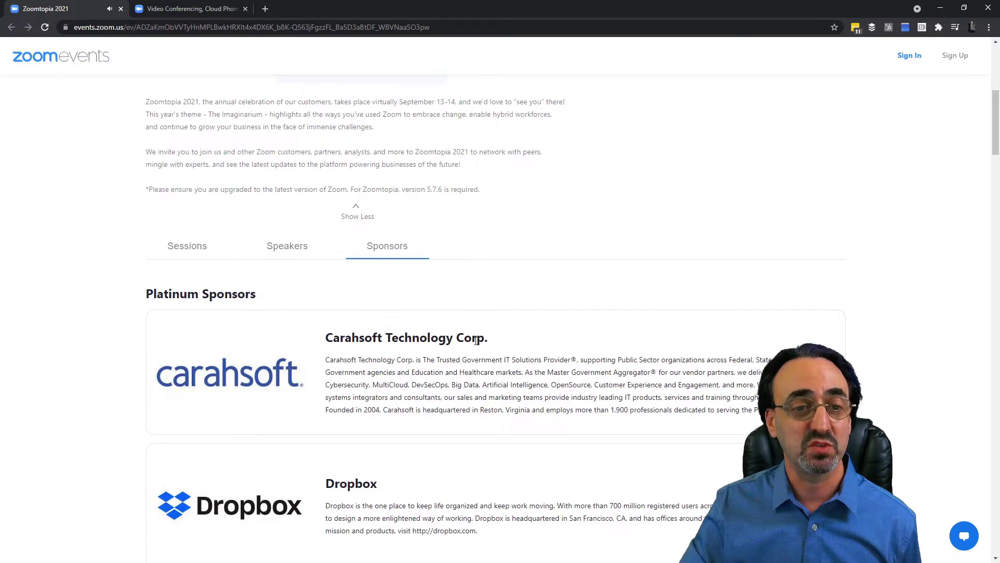
scroll(473, 369, up, 7)
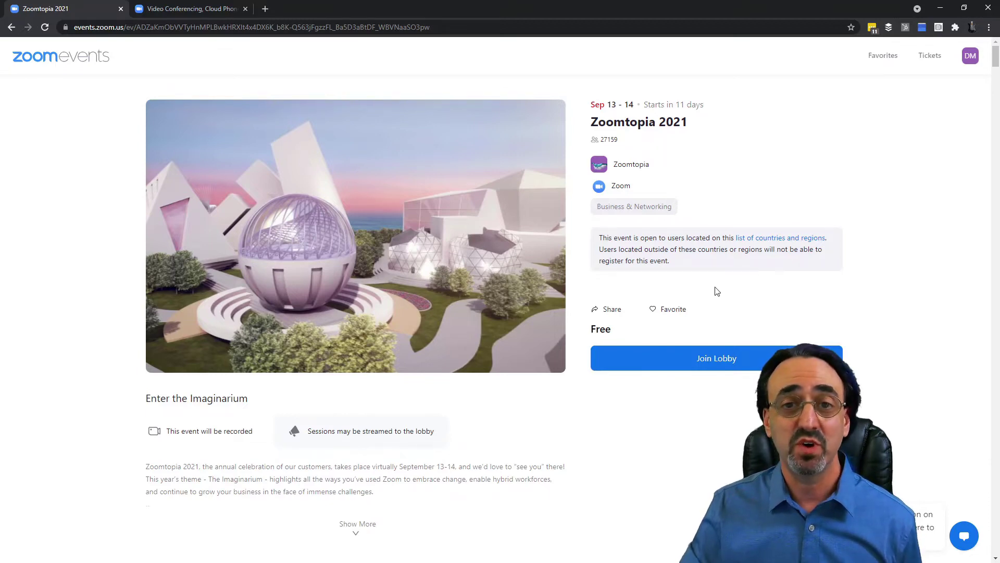
scroll(529, 356, down, 8)
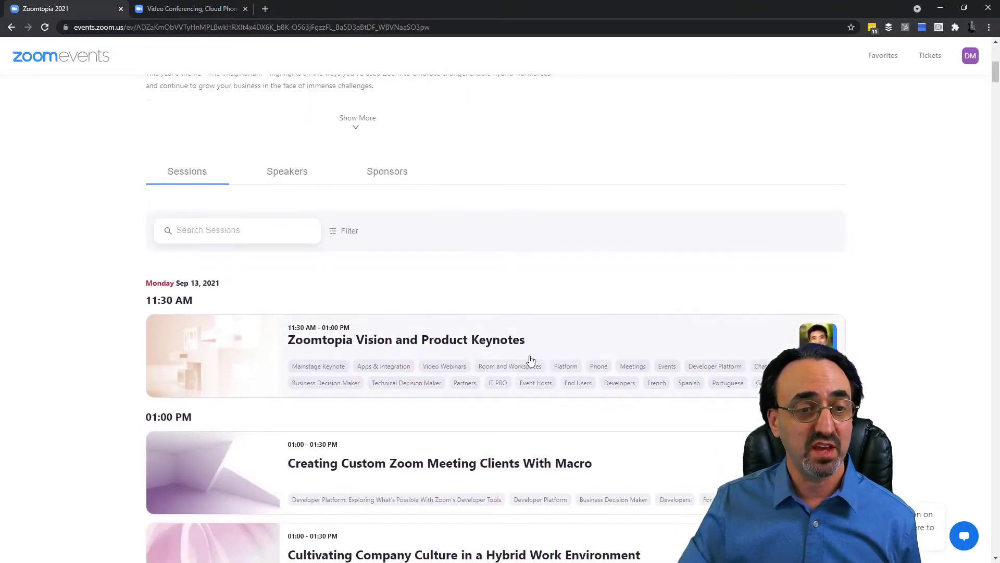
scroll(530, 355, up, 8)
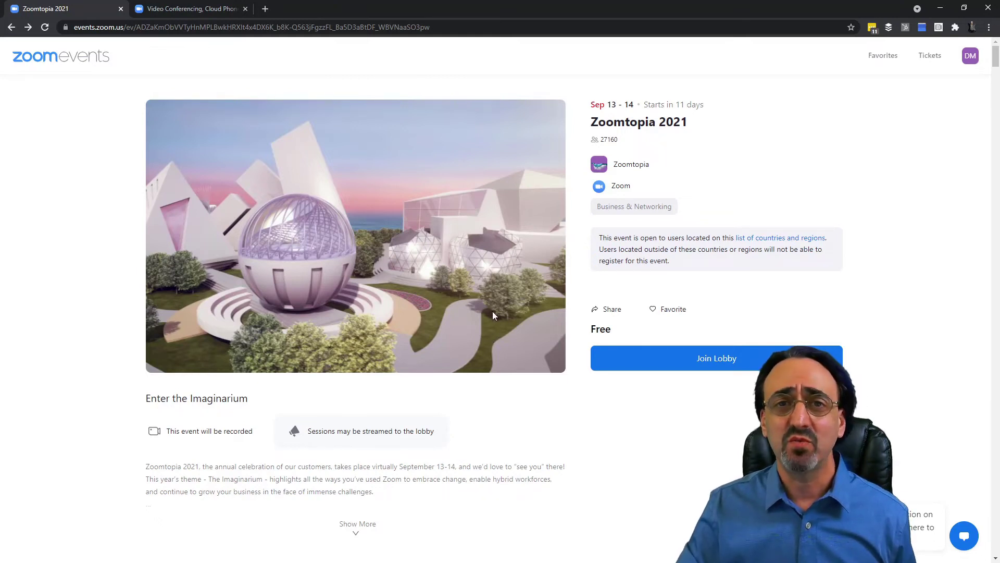
- Close the event tab, go to Zoom Events via Solutions > Events, and join the Zoomtopia 2021 lobby from Tickets
click(120, 9)
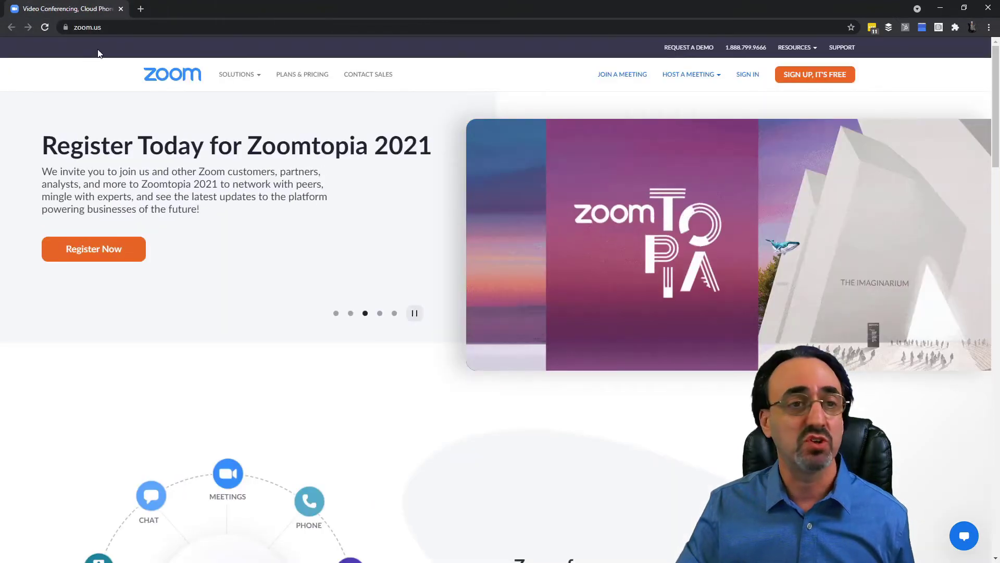
mouse_move(232, 77)
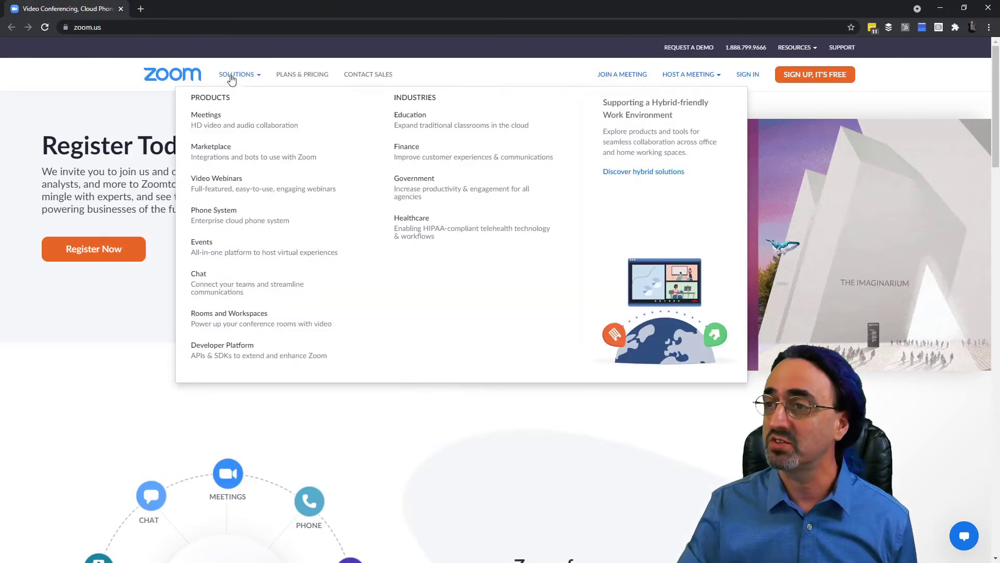
click(207, 249)
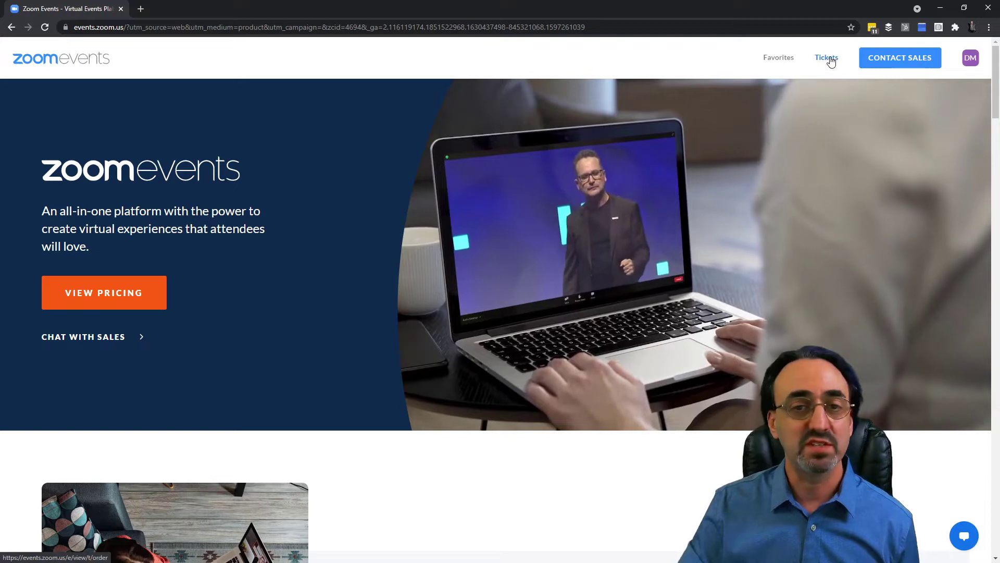
click(829, 58)
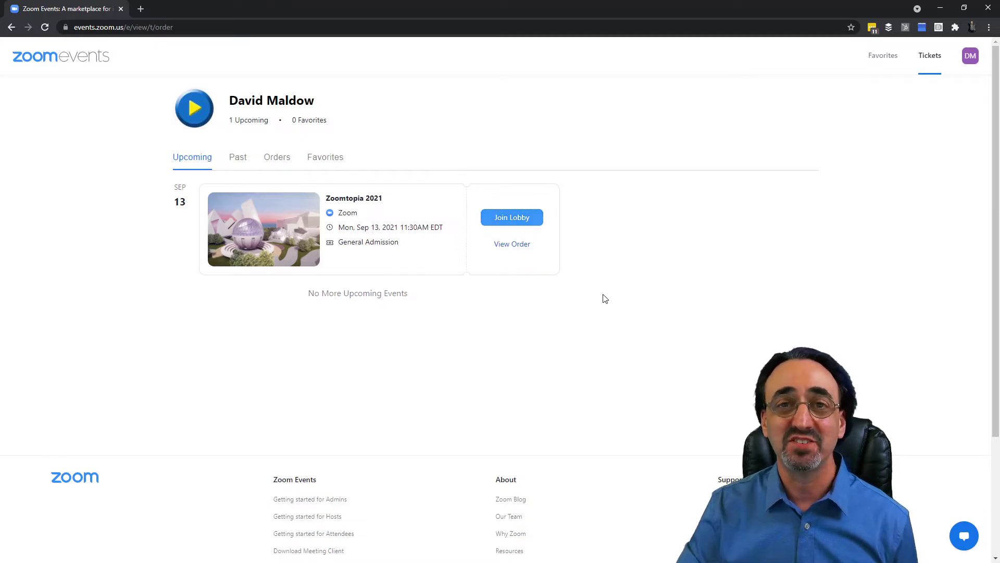
click(514, 220)
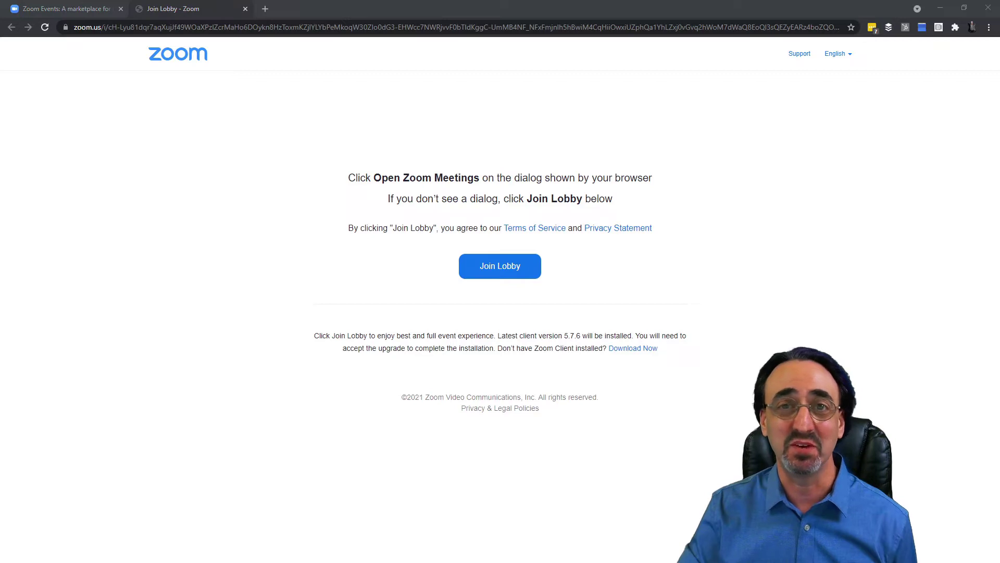
- Move the Zoom Events lobby window to the screen centre and maximize it
drag(76, 103, 498, 71)
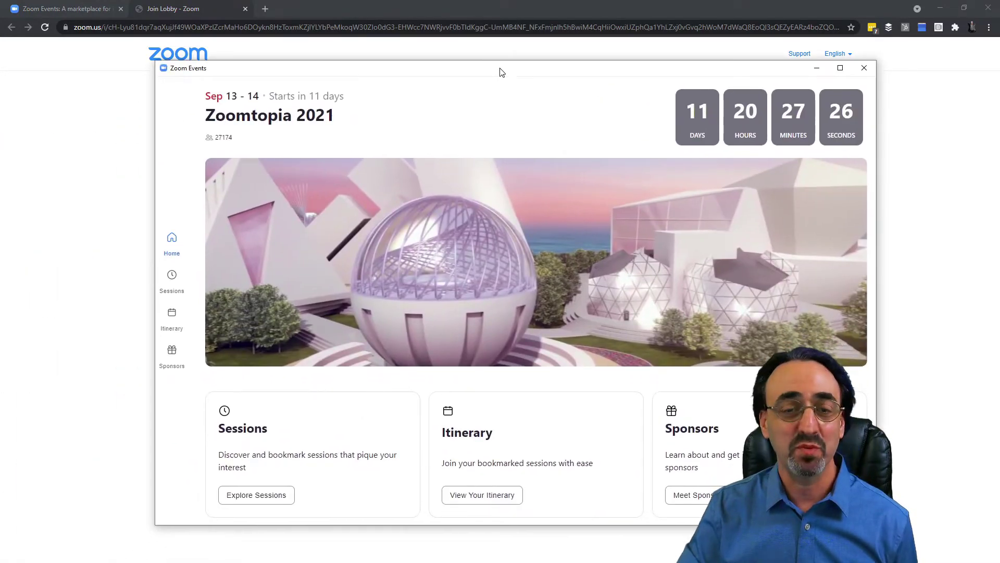
click(839, 68)
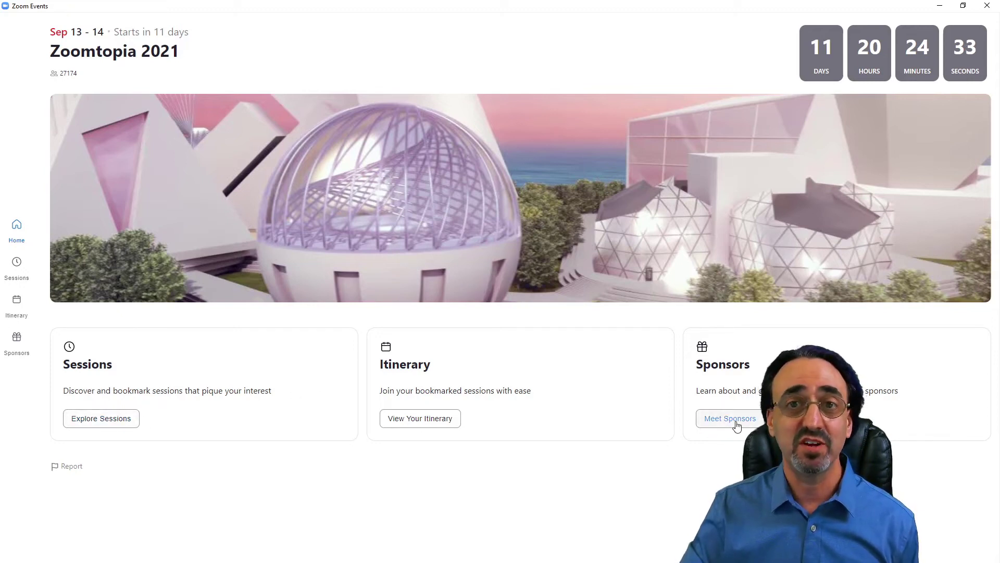
click(114, 420)
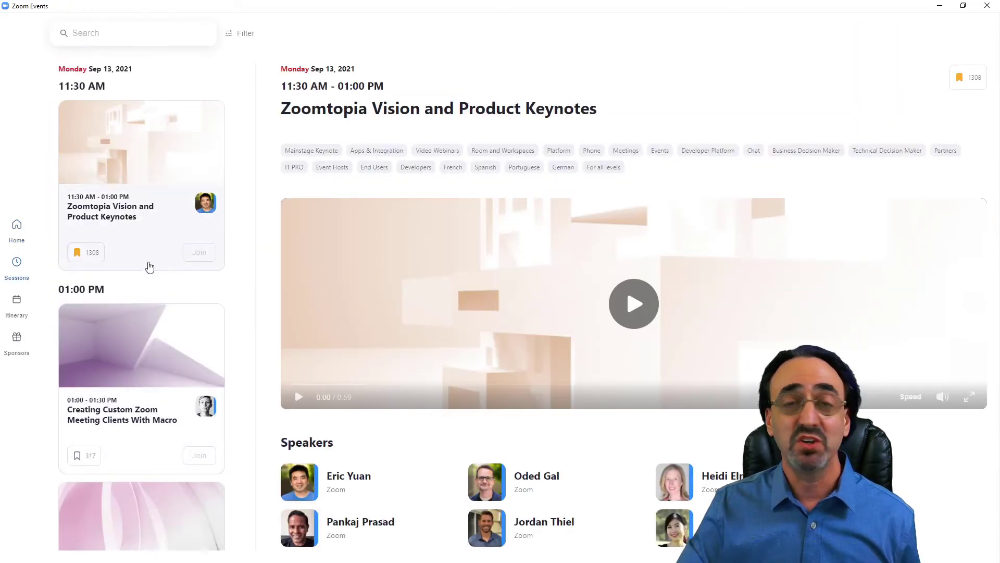
scroll(140, 334, down, 10)
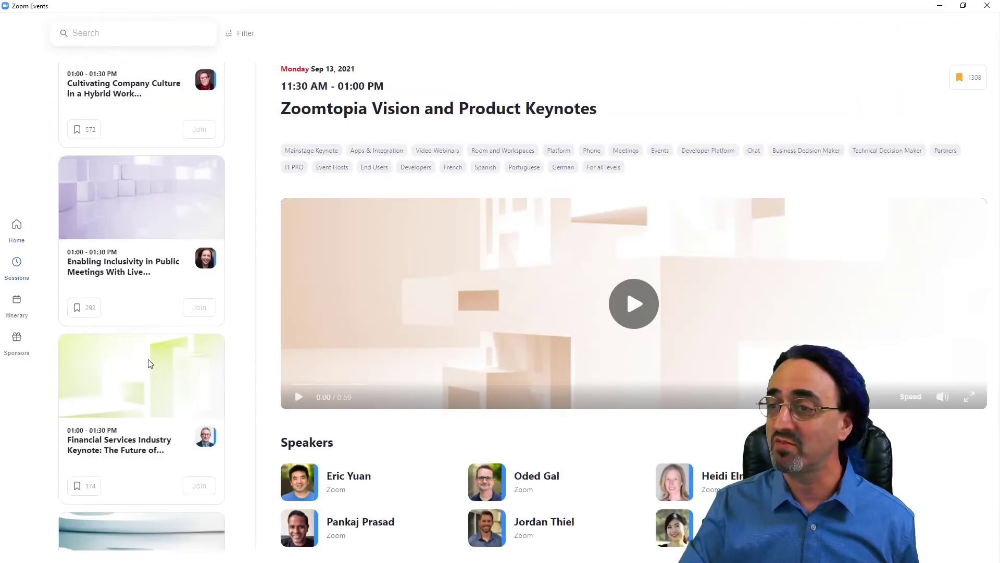
scroll(149, 362, up, 10)
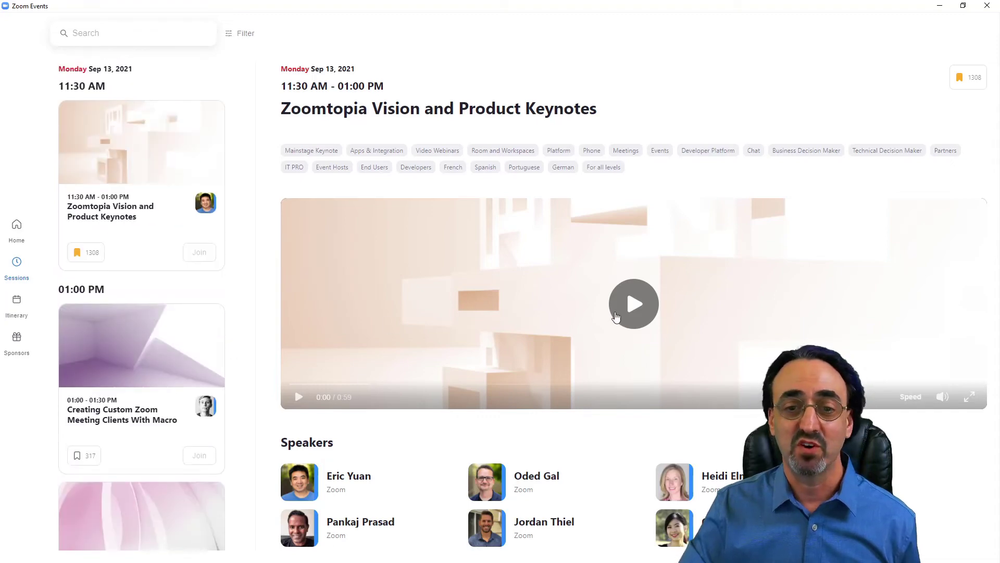
scroll(609, 406, down, 3)
scroll(681, 314, up, 3)
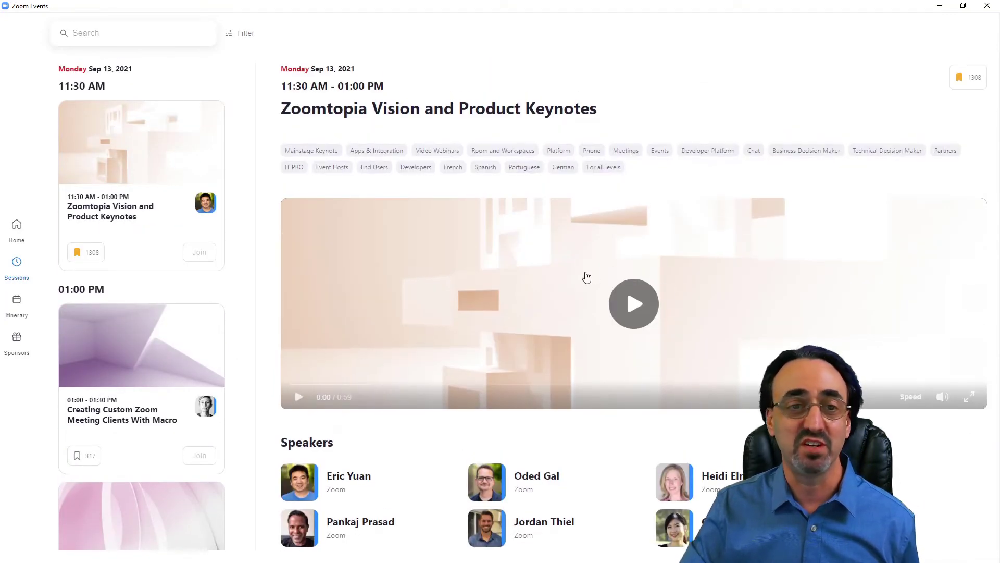
click(87, 260)
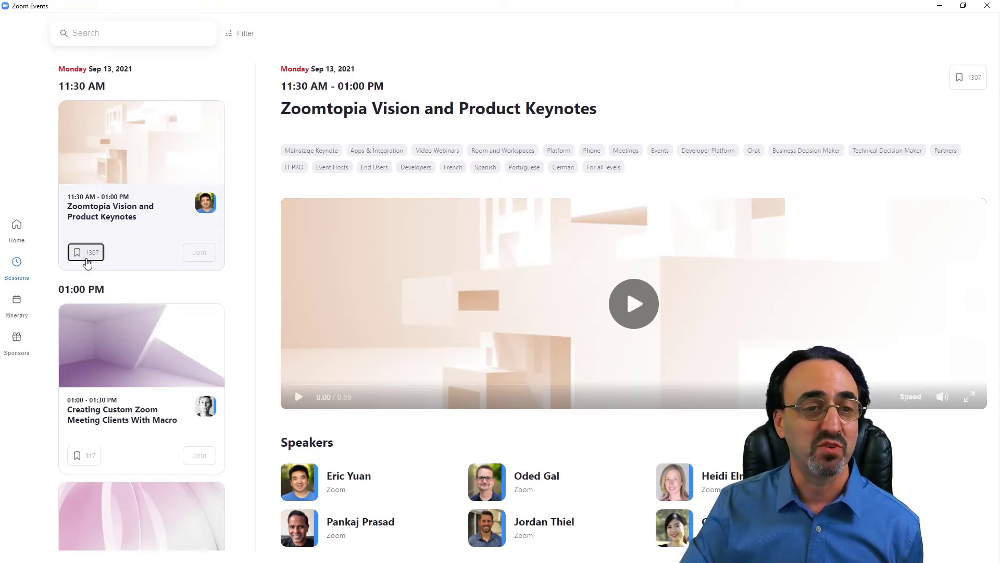
click(87, 258)
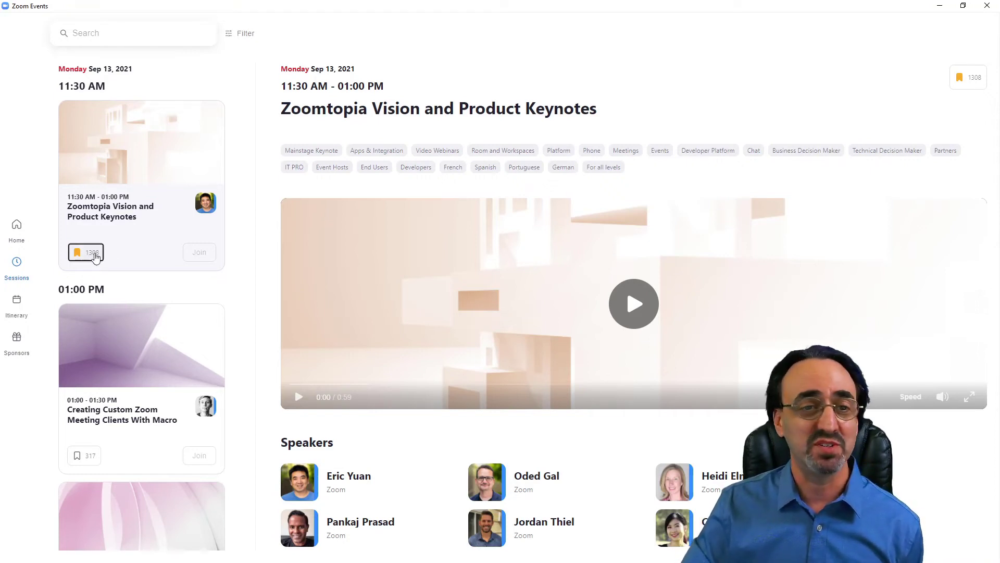
click(99, 260)
click(97, 257)
scroll(136, 313, down, 10)
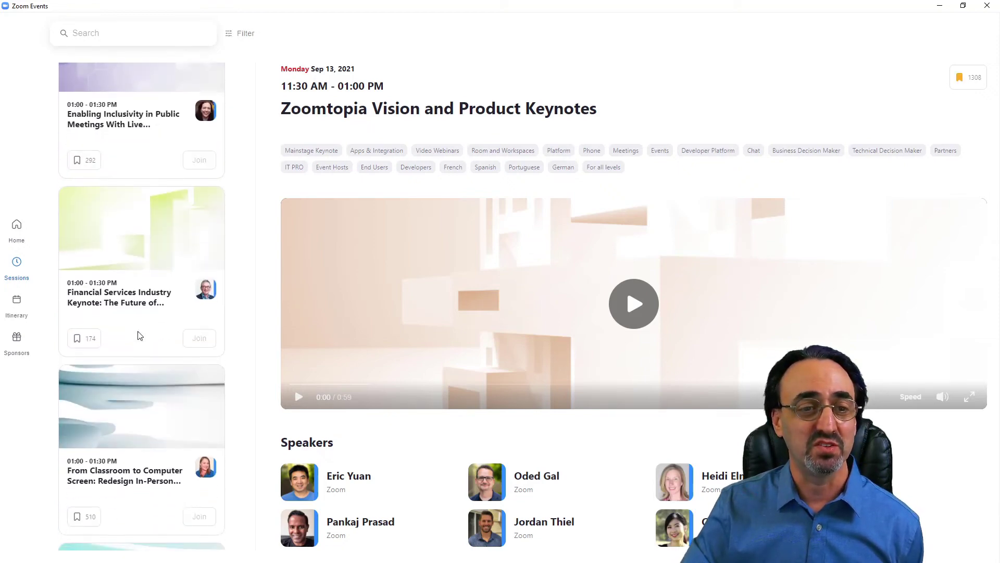
scroll(139, 344, down, 14)
scroll(131, 352, up, 10)
scroll(133, 354, up, 5)
click(17, 232)
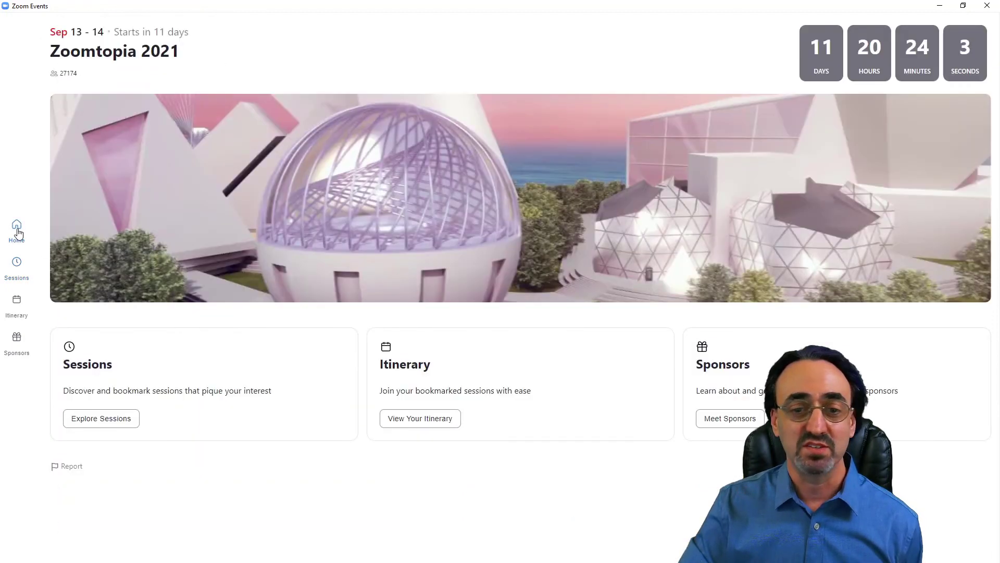
click(421, 419)
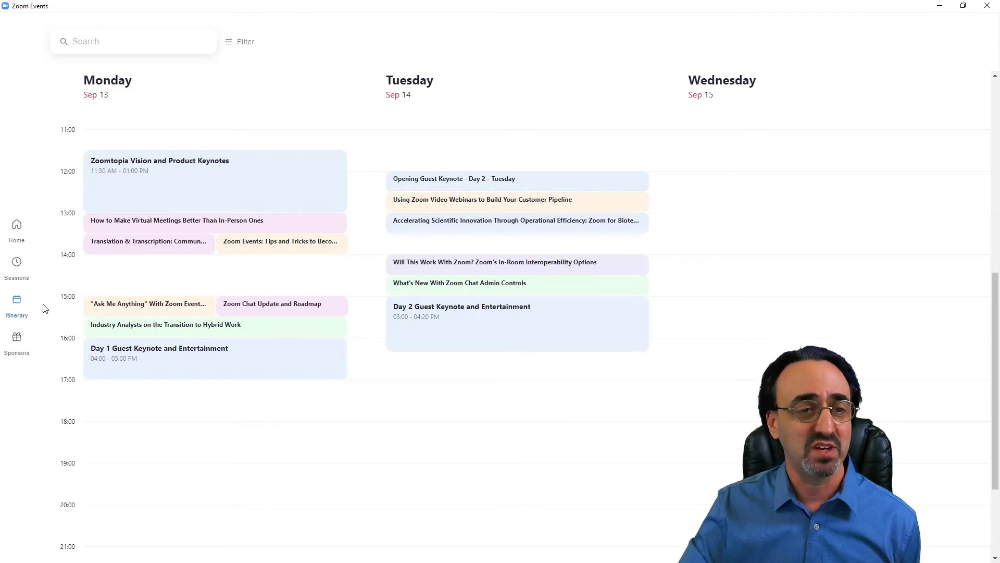
click(18, 229)
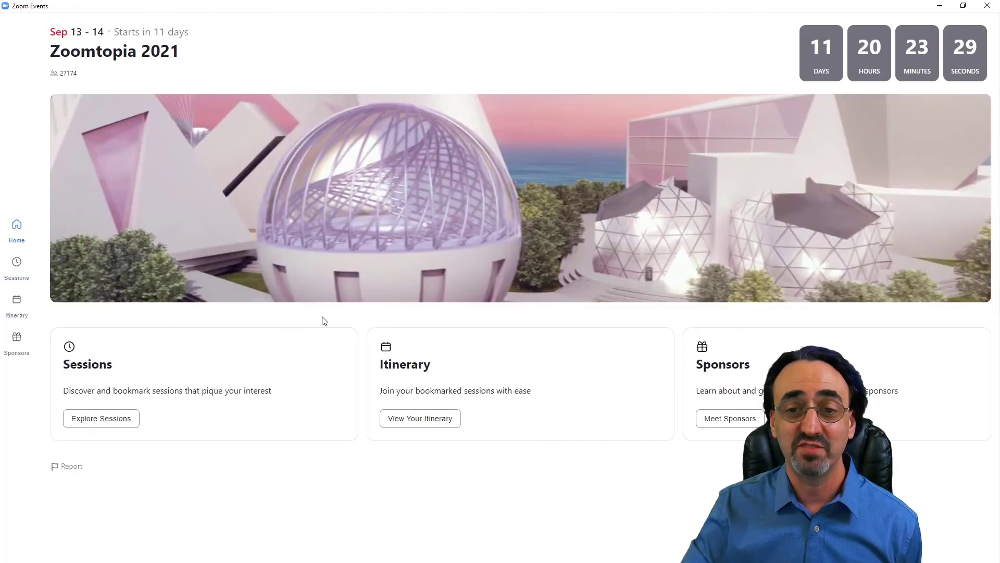
click(713, 421)
scroll(573, 292, down, 2)
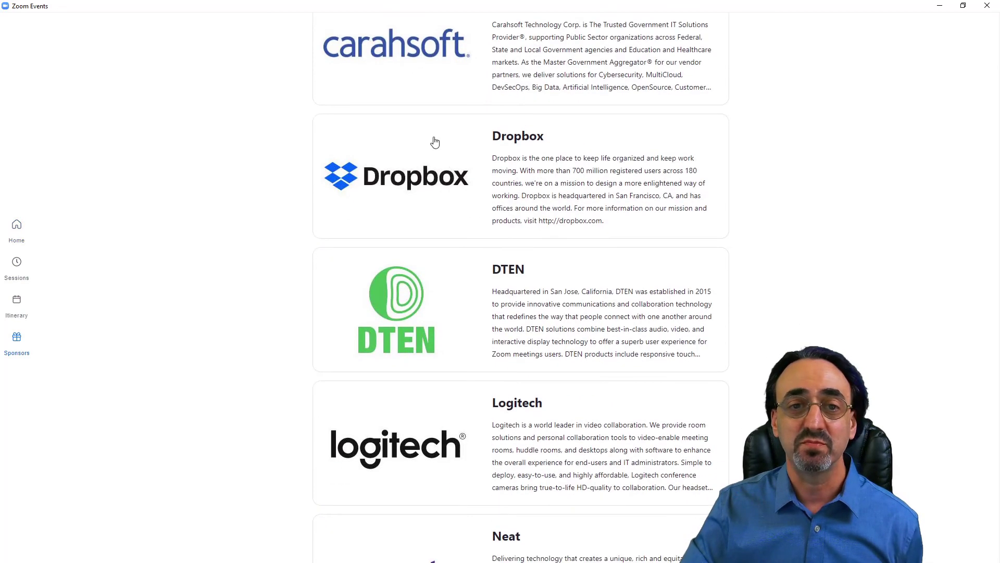
click(439, 87)
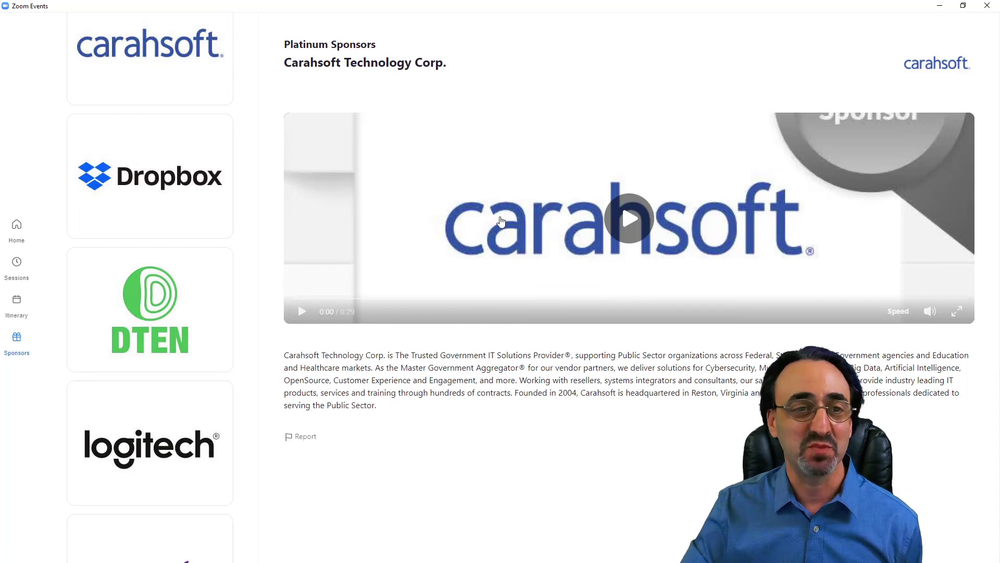
click(14, 230)
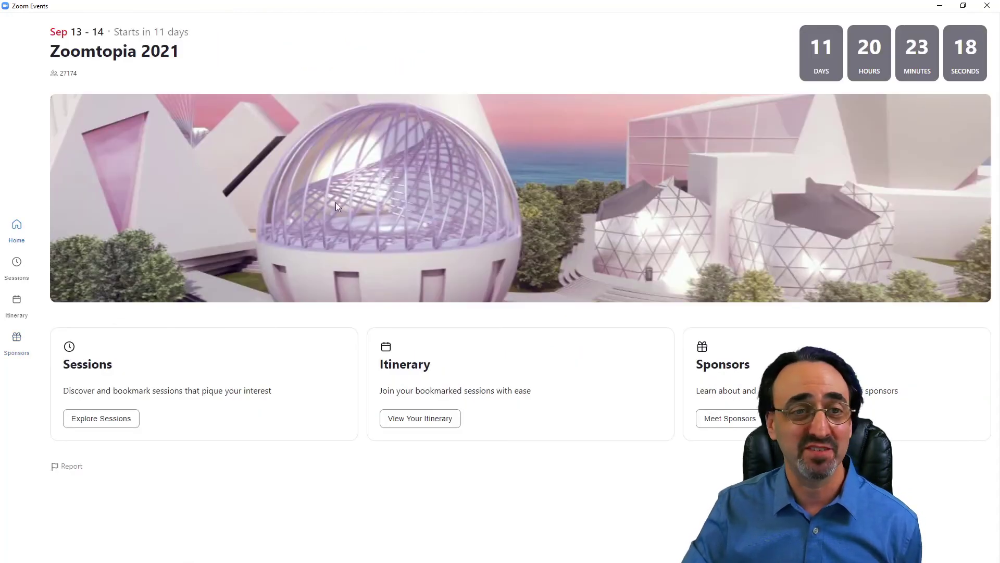